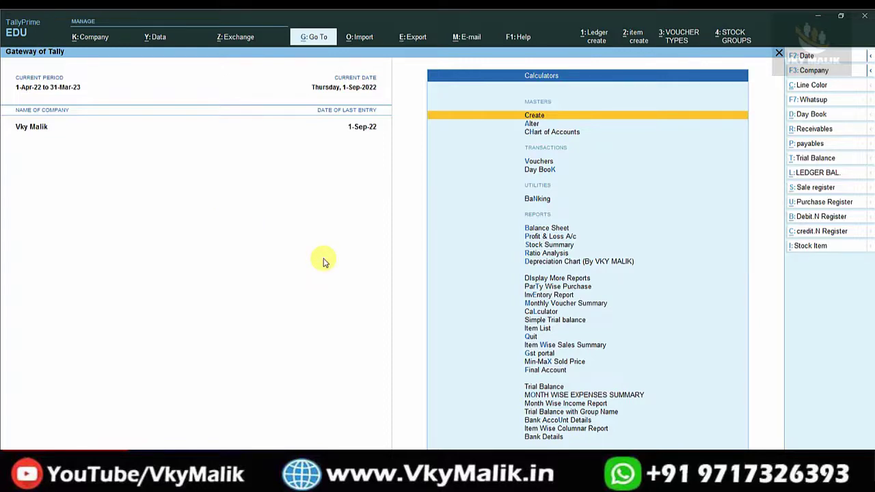
Start a new sales voucher, accepting the proposed voucher number and leaving the salesman blank
{"action": "key", "text": "Down"}
{"action": "key", "text": "Down"}
{"action": "key", "text": "Down"}
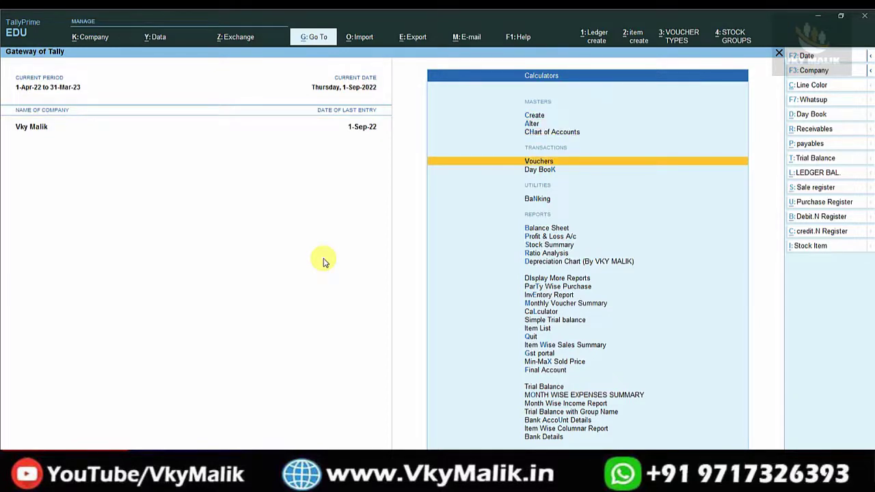
{"action": "key", "text": "Return"}
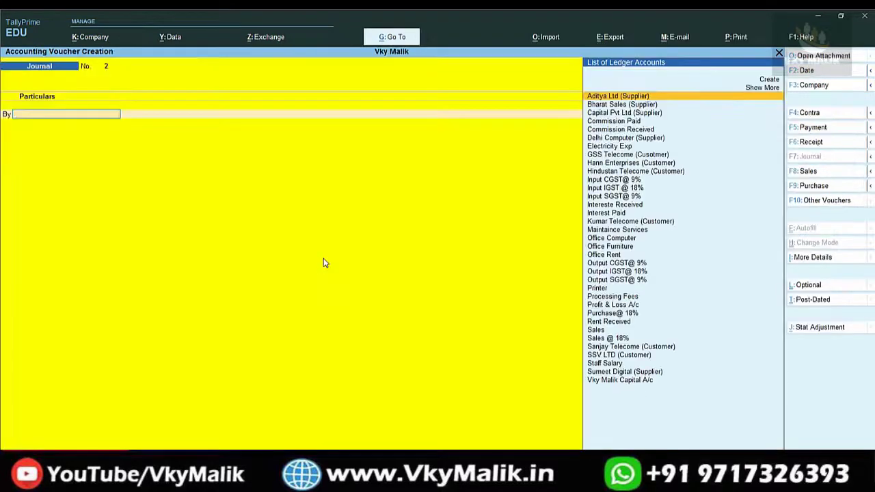
{"action": "left_click", "coordinate": [809, 172]}
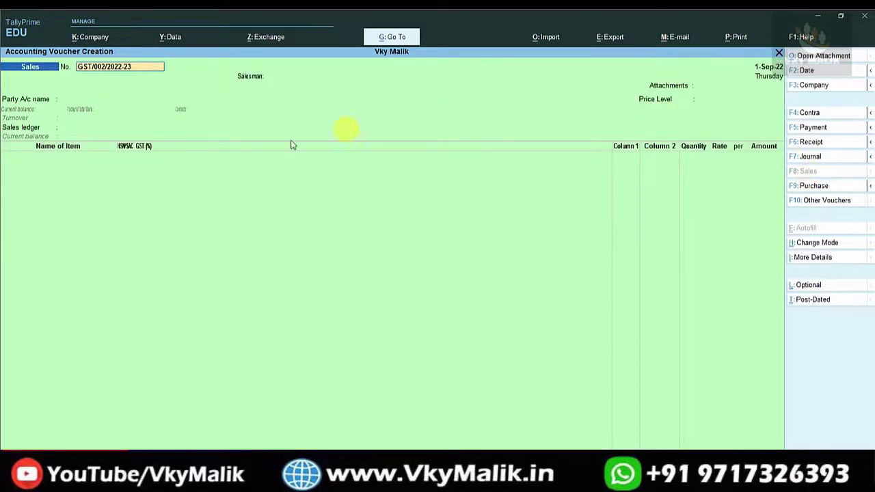
{"action": "key", "text": "Return"}
{"action": "key", "text": "Return"}
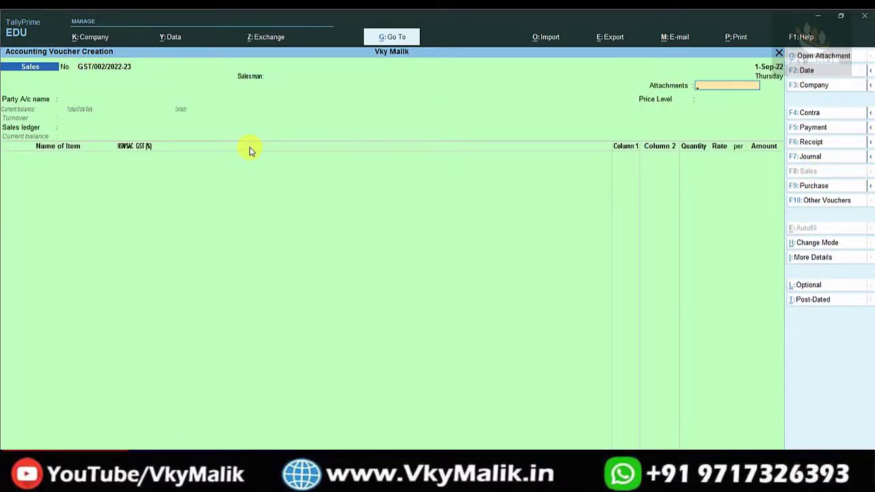
Set the party account to GSS Telecome (Cusotmer) and the sales ledger to Sales, leaving the price level not applicable
{"action": "key", "text": "Return"}
{"action": "type", "text": "Cu"}
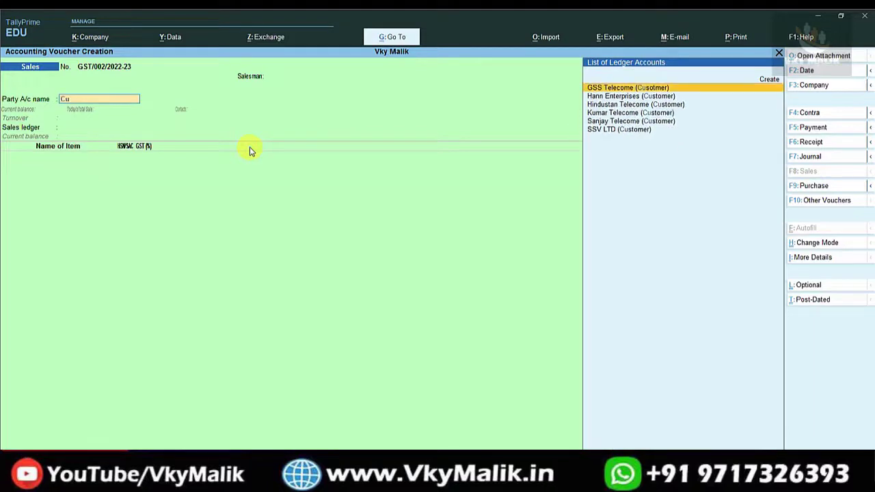
{"action": "key", "text": "Return"}
{"action": "key", "text": "Return"}
{"action": "key", "text": "Return"}
{"action": "key", "text": "Return"}
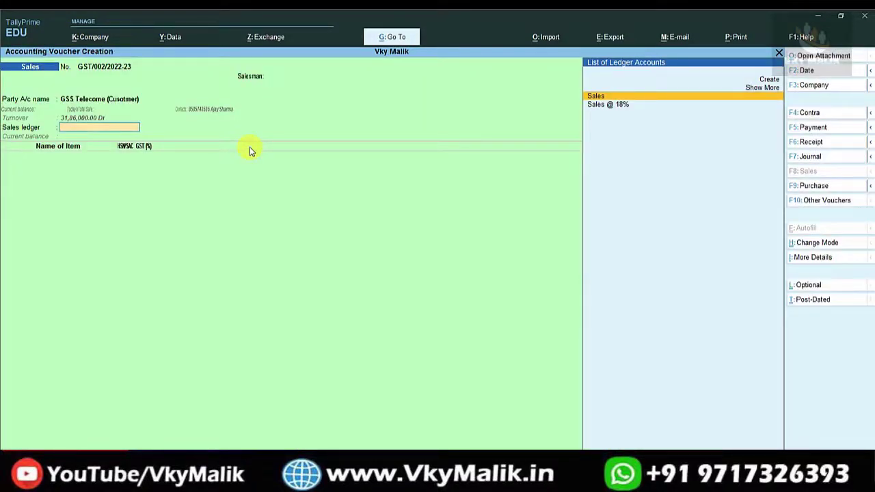
{"action": "key", "text": "Return"}
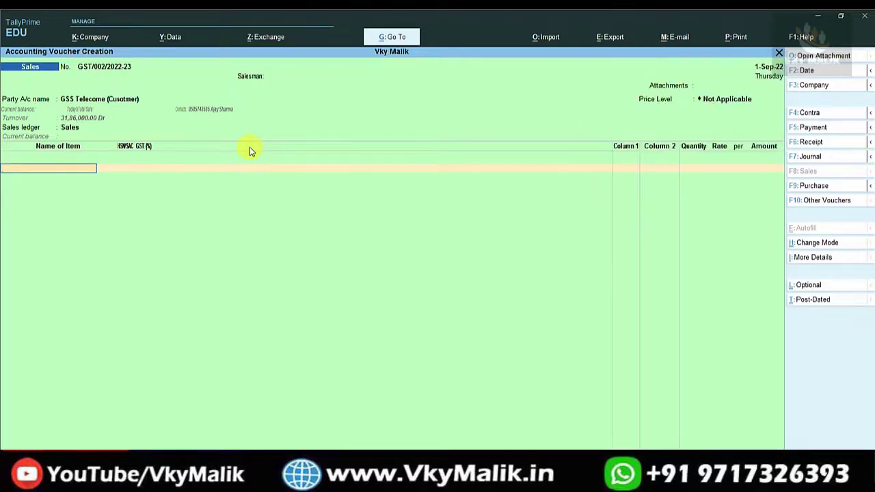
Add the stock item Nokia 5255 as the first item line of the sales voucher
{"action": "key", "text": "Down"}
{"action": "key", "text": "Down"}
{"action": "key", "text": "Down"}
{"action": "key", "text": "Down"}
{"action": "key", "text": "Down"}
{"action": "key", "text": "Down"}
{"action": "key", "text": "Down"}
{"action": "key", "text": "Down"}
{"action": "key", "text": "Down"}
{"action": "key", "text": "Down"}
{"action": "key", "text": "Down"}
{"action": "key", "text": "Down"}
{"action": "key", "text": "Down"}
{"action": "key", "text": "Down"}
{"action": "key", "text": "Down"}
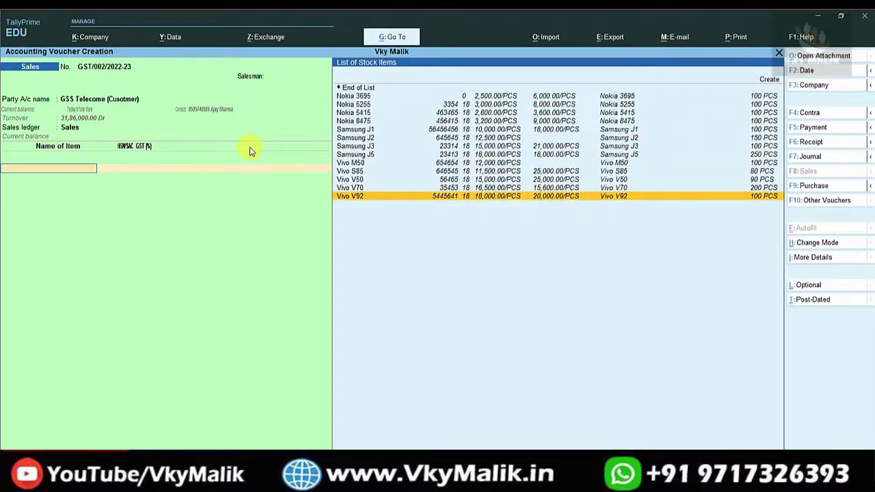
{"action": "key", "text": "Up"}
{"action": "key", "text": "Up"}
{"action": "key", "text": "Up"}
{"action": "key", "text": "Up"}
{"action": "key", "text": "Up"}
{"action": "key", "text": "Up"}
{"action": "key", "text": "Up"}
{"action": "key", "text": "Up"}
{"action": "key", "text": "Up"}
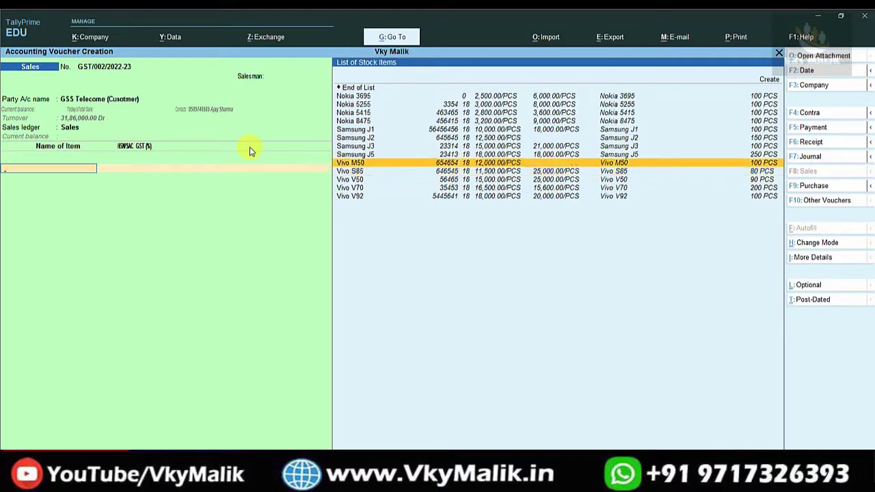
{"action": "key", "text": "Up"}
{"action": "key", "text": "Up"}
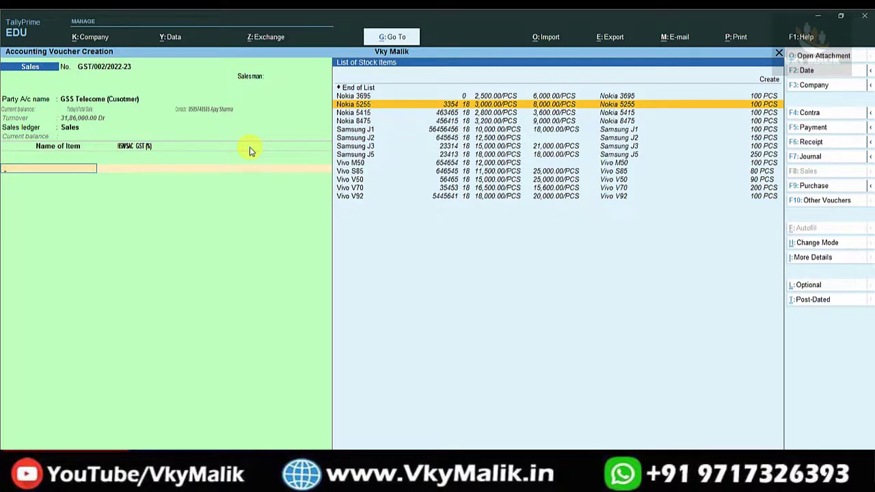
{"action": "key", "text": "Return"}
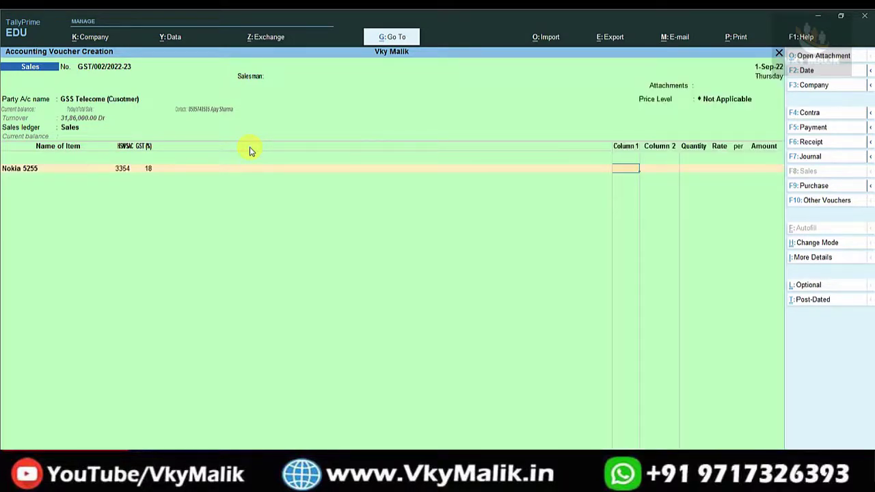
Alter the Nokia 5255 stock item from within the voucher and enable Set/Alter GST Details
{"action": "key", "text": "BackSpace"}
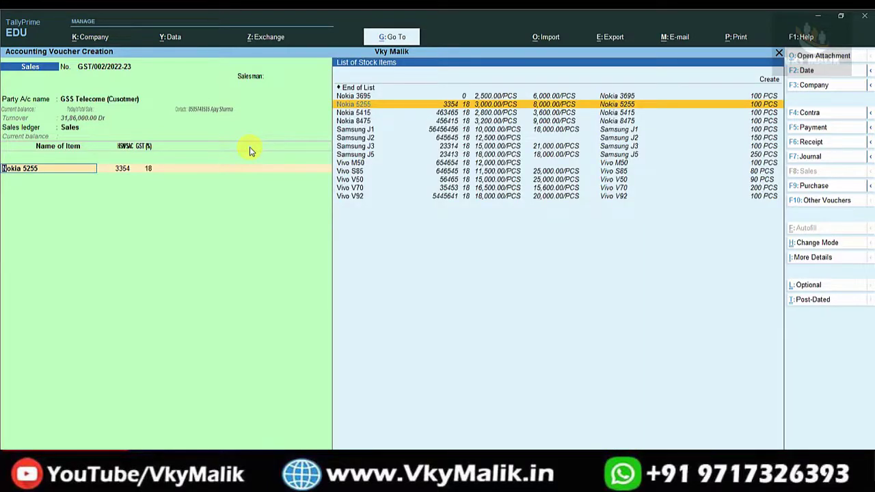
{"action": "key", "text": "ctrl+Return"}
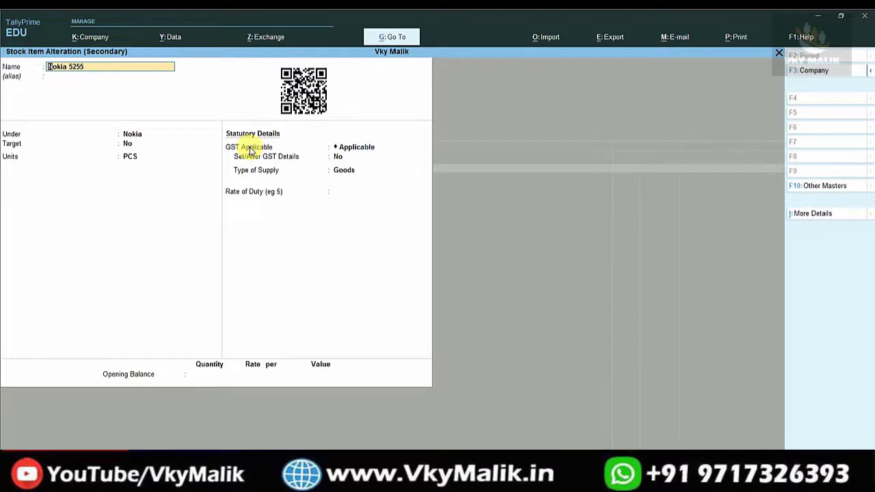
{"action": "key", "text": "Return"}
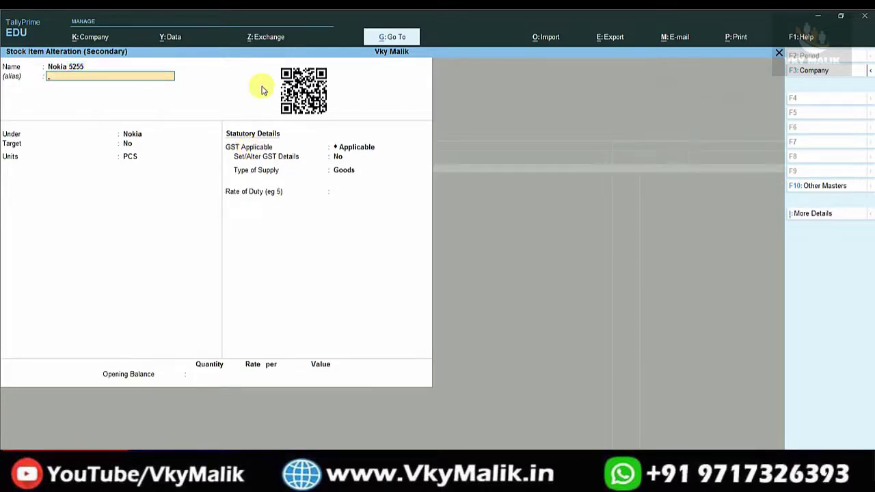
{"action": "key", "text": "Return"}
{"action": "key", "text": "Return"}
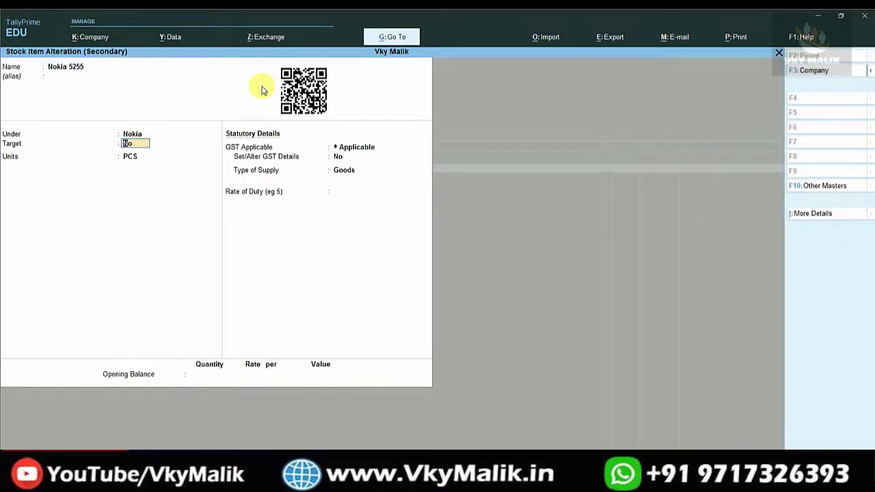
{"action": "key", "text": "Return"}
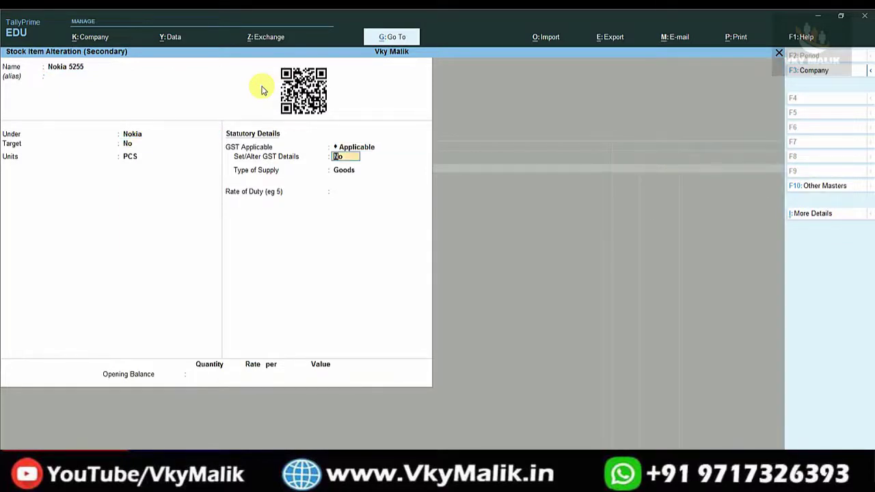
{"action": "type", "text": "y"}
{"action": "key", "text": "Return"}
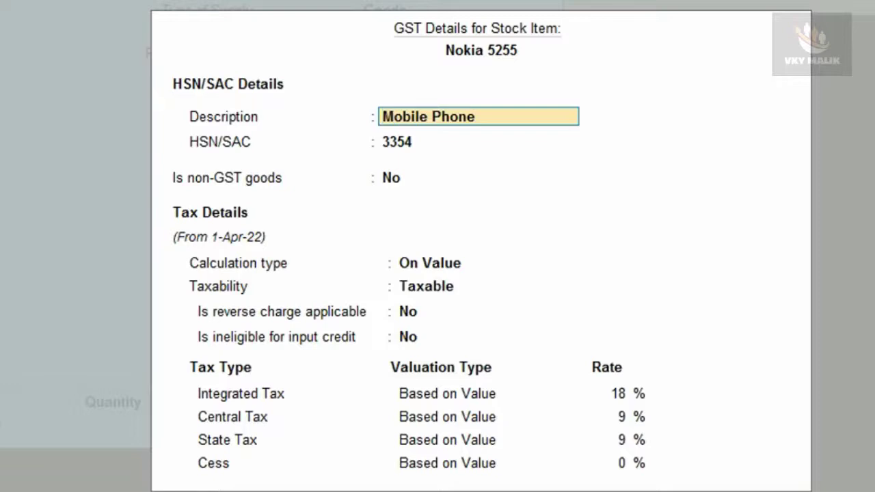
Set the GST calculation type to On Item Rate and consider additional expense/income for slab rate calculation
{"action": "key", "text": "Return"}
{"action": "key", "text": "Return"}
{"action": "key", "text": "Return"}
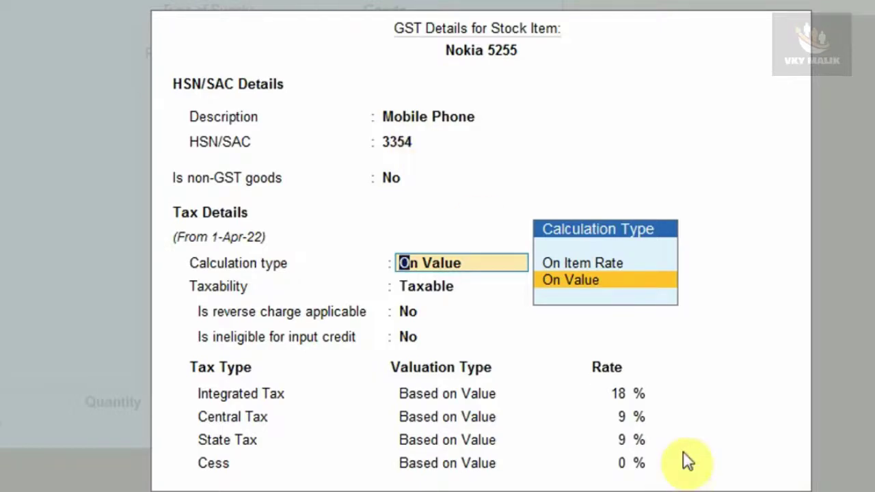
{"action": "key", "text": "Up"}
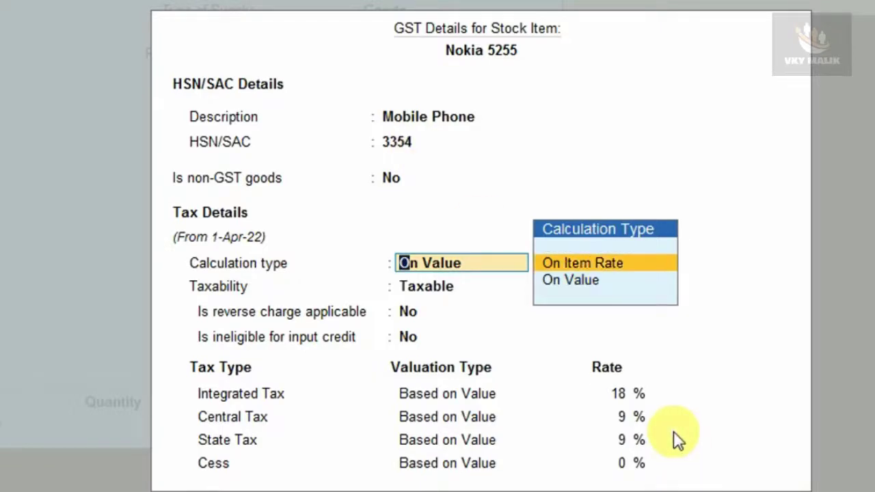
{"action": "key", "text": "Return"}
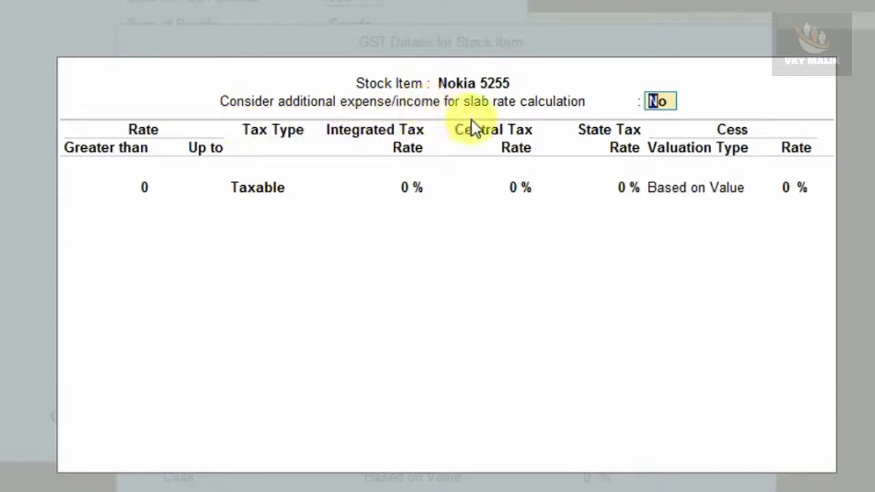
{"action": "key", "text": "y"}
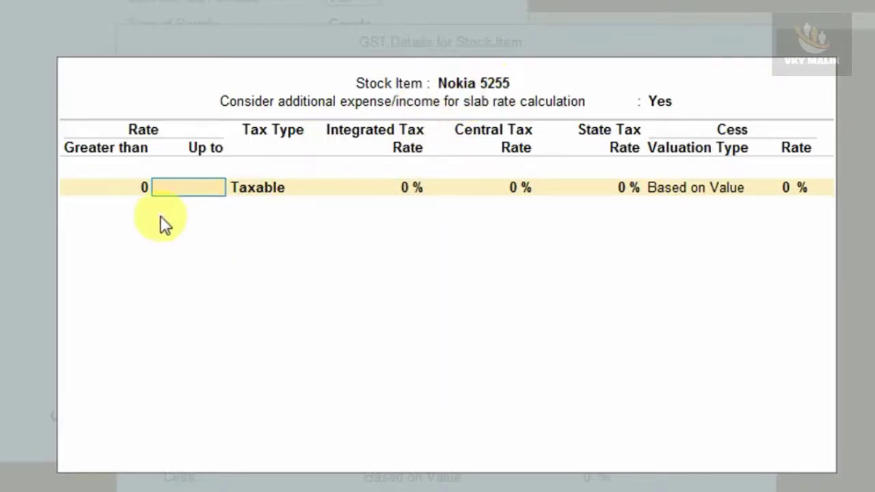
Define the first rate slab, from 0 up to 10,000, with the tax type Exempt
{"action": "type", "text": "10,000"}
{"action": "key", "text": "Return"}
{"action": "key", "text": "Up"}
{"action": "key", "text": "Up"}
{"action": "key", "text": "Return"}
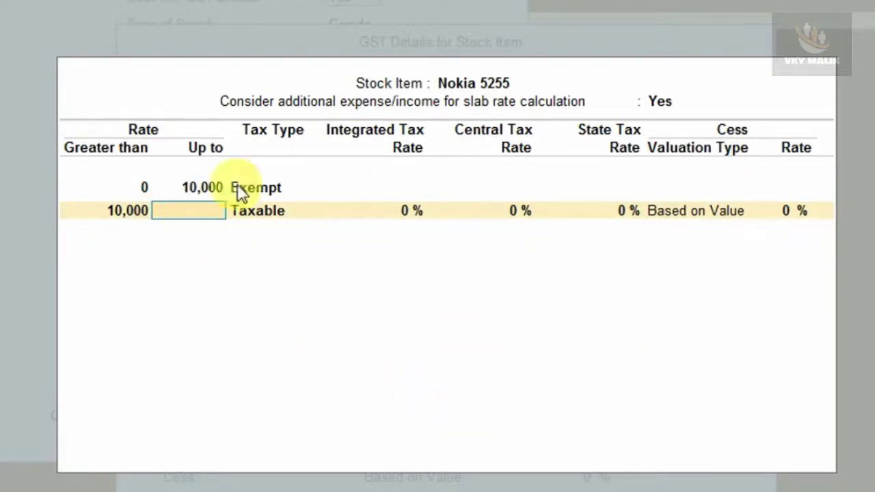
Define the second slab, from 10,000 up to 20,000, as Taxable with 5% integrated tax and 0% cess
{"action": "type", "text": "20000"}
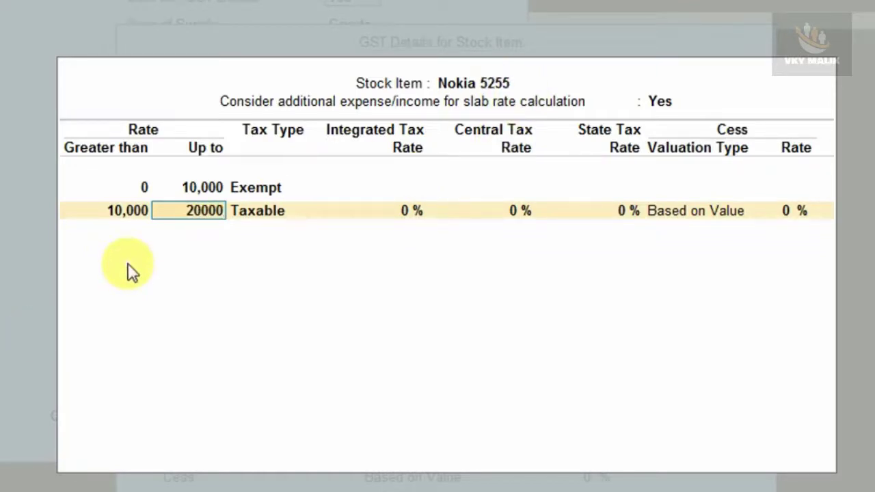
{"action": "key", "text": "Return"}
{"action": "key", "text": "Return"}
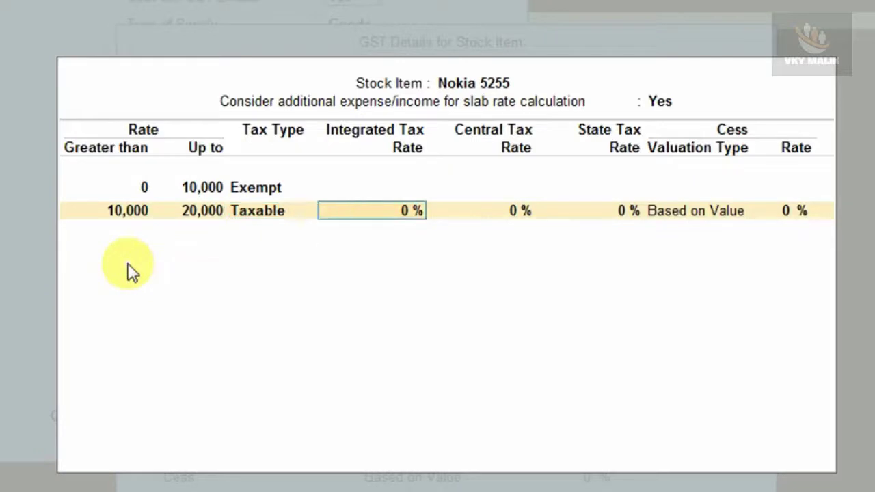
{"action": "type", "text": "5"}
{"action": "key", "text": "Return"}
{"action": "key", "text": "Return"}
{"action": "key", "text": "Return"}
{"action": "key", "text": "Return"}
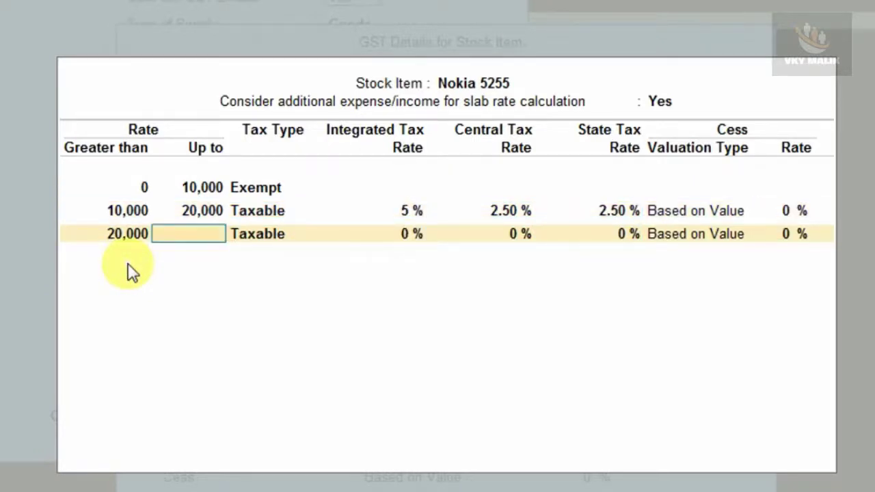
Define the third slab, from 20,000 up to 30,000, as Taxable with 12% integrated tax and 0% cess
{"action": "type", "text": "30000"}
{"action": "key", "text": "Return"}
{"action": "key", "text": "Return"}
{"action": "type", "text": "12"}
{"action": "key", "text": "Return"}
{"action": "key", "text": "Return"}
{"action": "key", "text": "Return"}
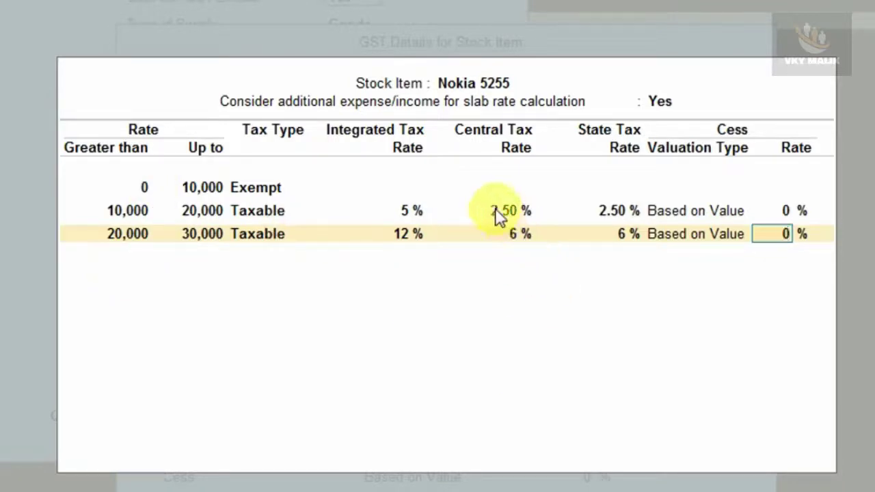
{"action": "key", "text": "Return"}
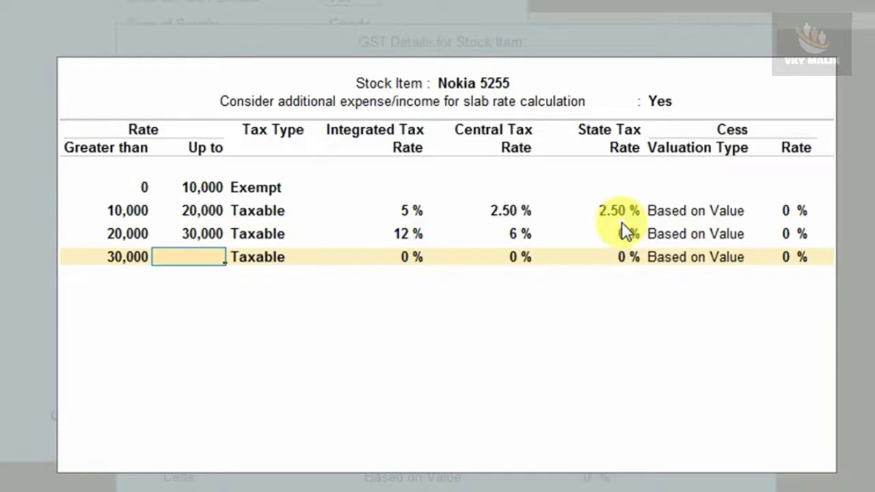
Define the last slab, above 30,000 with no upper limit, as Taxable with 18% integrated tax
{"action": "key", "text": "Return"}
{"action": "key", "text": "Return"}
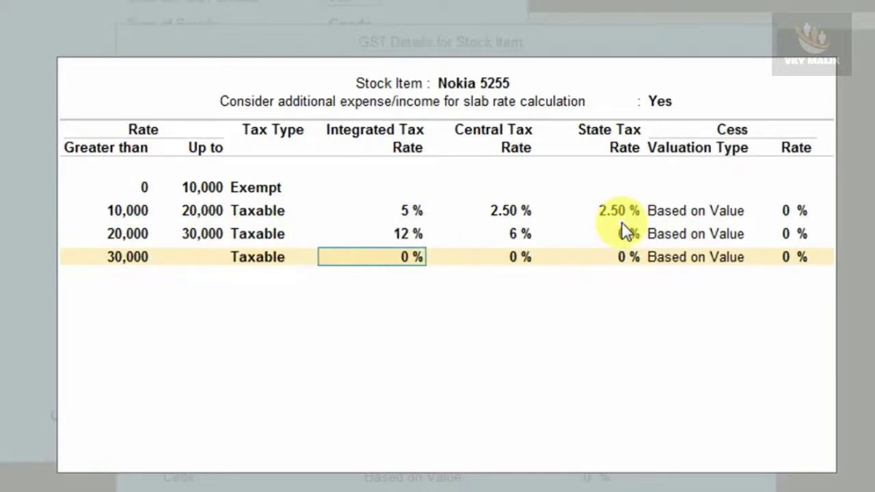
{"action": "type", "text": "18"}
{"action": "key", "text": "Return"}
{"action": "key", "text": "Return"}
{"action": "key", "text": "Return"}
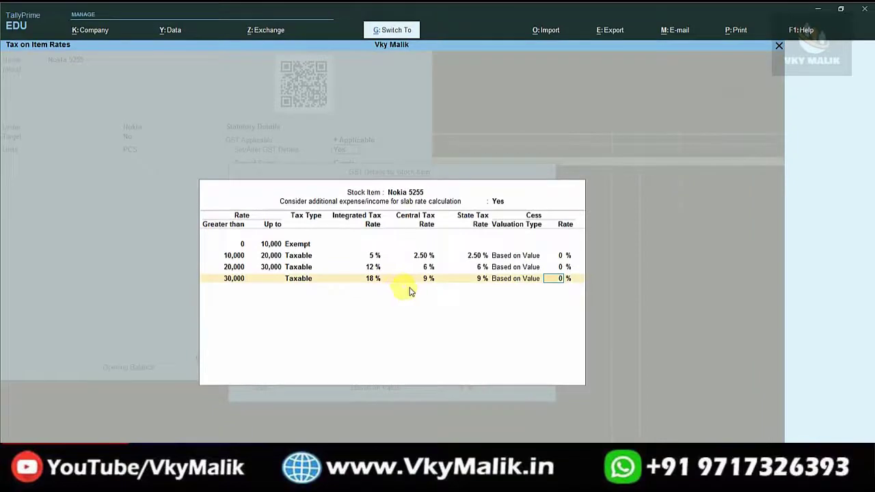
Save the rate slabs, the GST details and the altered stock item to return to the voucher
{"action": "key", "text": "ctrl+a"}
{"action": "key", "text": "ctrl+a"}
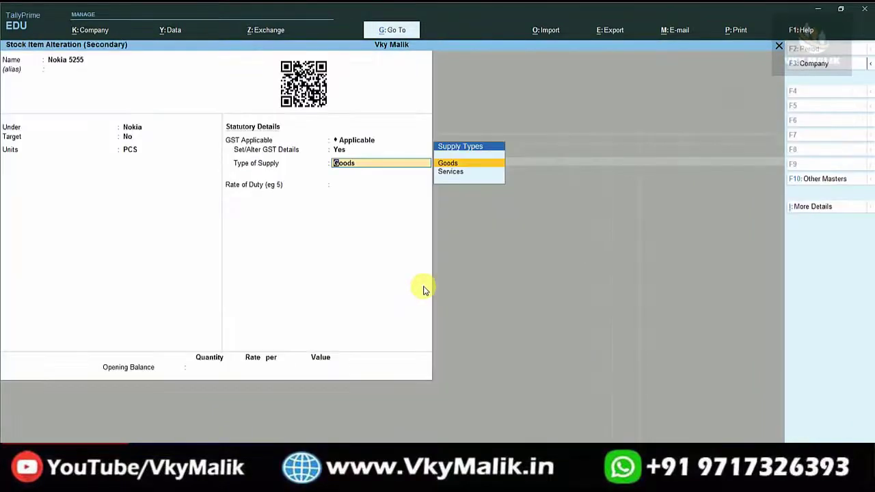
{"action": "key", "text": "ctrl+a"}
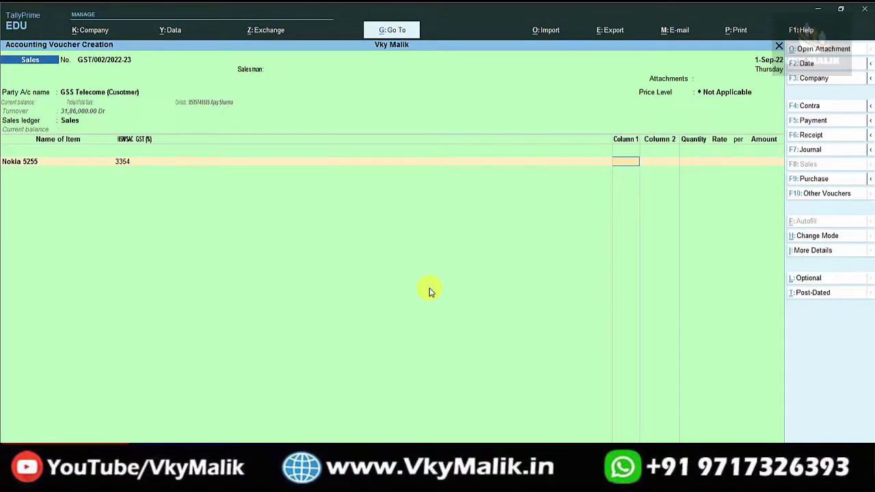
Enter a quantity of 1 PCS at a rate of 9,500 for the Nokia 5255 line
{"action": "key", "text": "Return"}
{"action": "key", "text": "Return"}
{"action": "key", "text": "Return"}
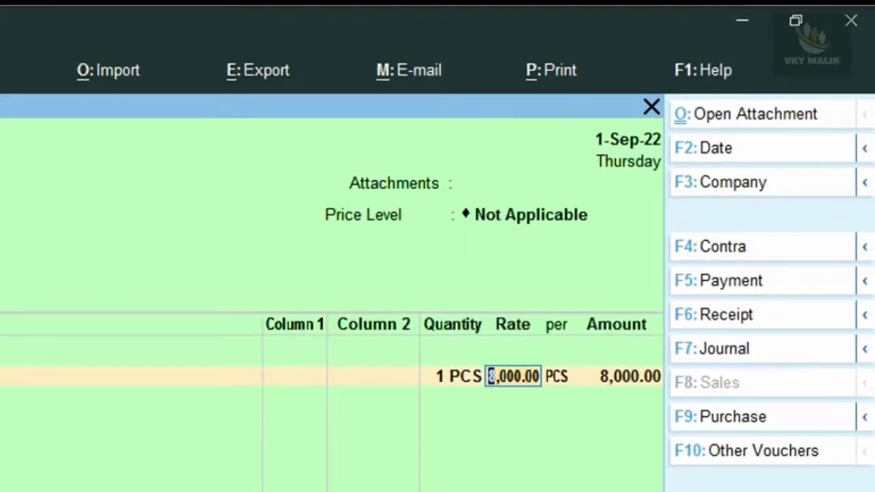
{"action": "type", "text": "9500"}
{"action": "key", "text": "Return"}
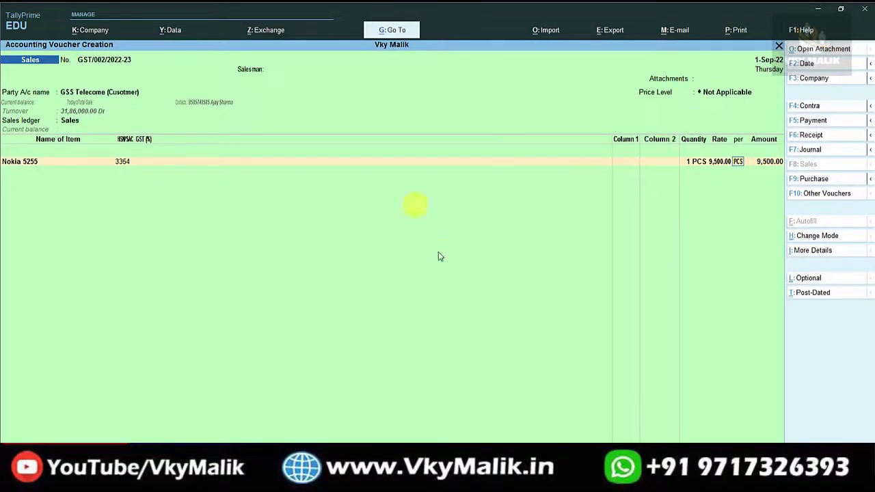
Examine the voucher's GST tax analysis in detailed form
{"action": "key", "text": "alt+a"}
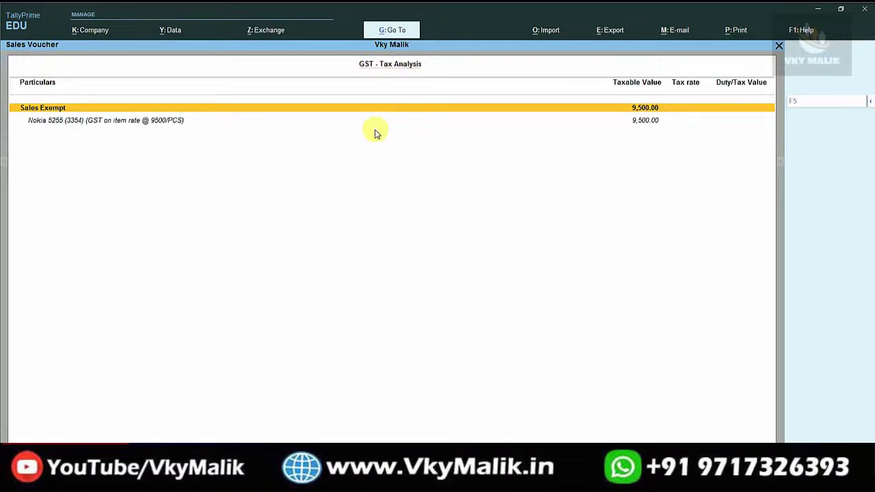
{"action": "key", "text": "alt+f5"}
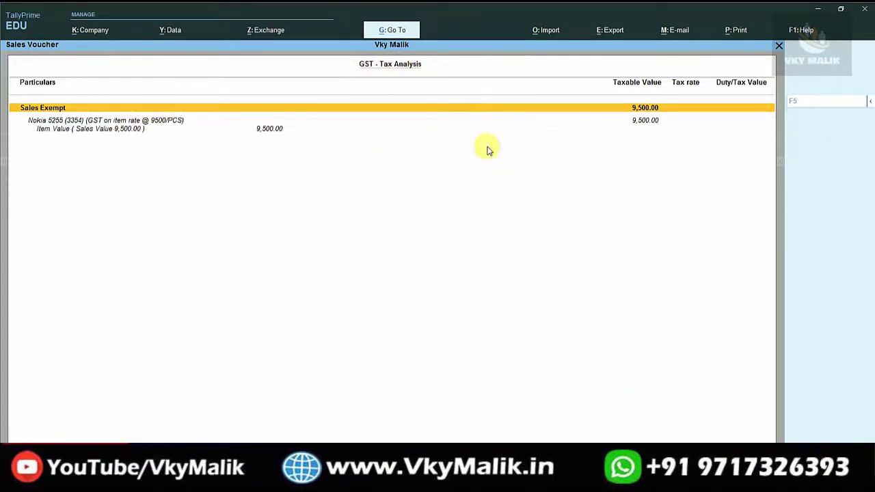
Close the tax analysis and add the Output CGST@ 9% ledger below the Nokia 5255 line
{"action": "key", "text": "Escape"}
{"action": "key", "text": "Return"}
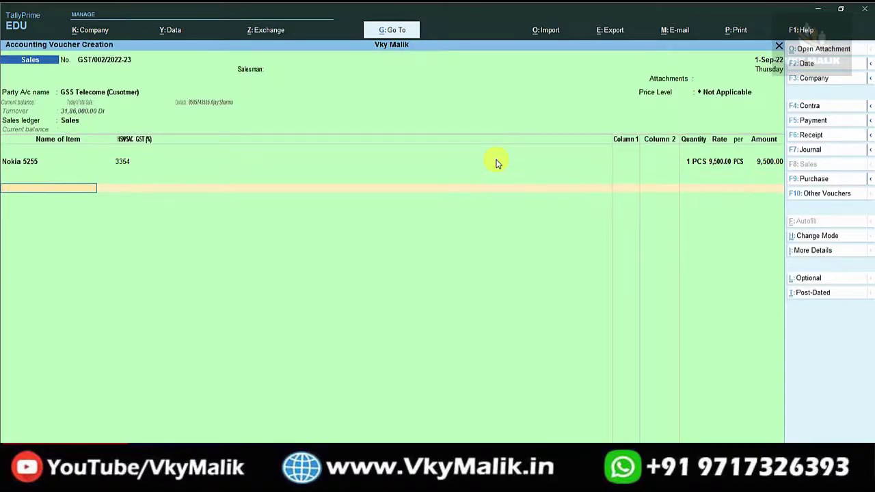
{"action": "type", "text": "Cgst"}
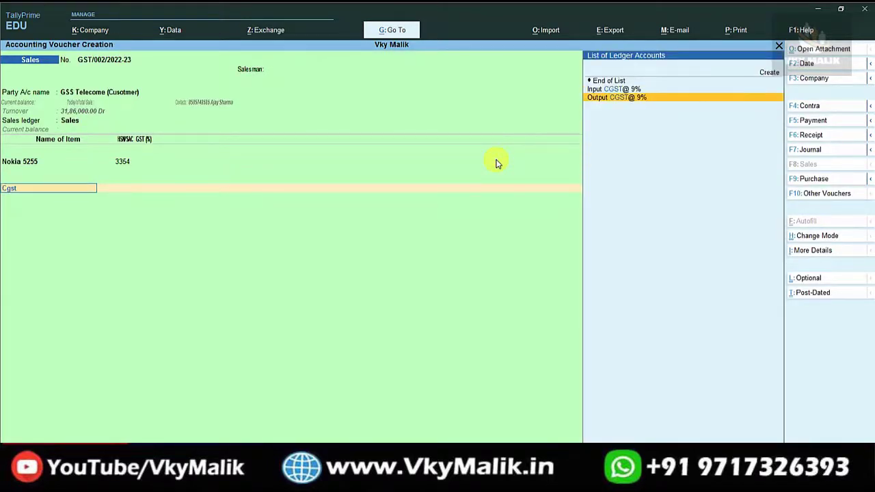
{"action": "key", "text": "Return"}
{"action": "key", "text": "BackSpace"}
{"action": "key", "text": "BackSpace"}
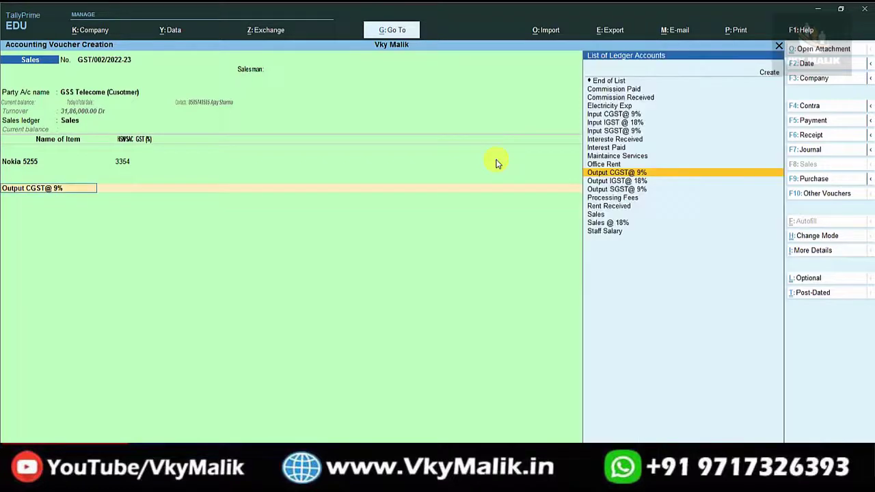
Replace the Output CGST@ 9% ledger line with End of List
{"action": "key", "text": "Return"}
{"action": "key", "text": "Return"}
{"action": "key", "text": "Up"}
{"action": "key", "text": "Up"}
{"action": "key", "text": "Up"}
{"action": "key", "text": "Up"}
{"action": "key", "text": "Up"}
{"action": "key", "text": "Up"}
{"action": "key", "text": "Up"}
{"action": "key", "text": "Up"}
{"action": "key", "text": "Up"}
{"action": "key", "text": "Up"}
{"action": "key", "text": "Up"}
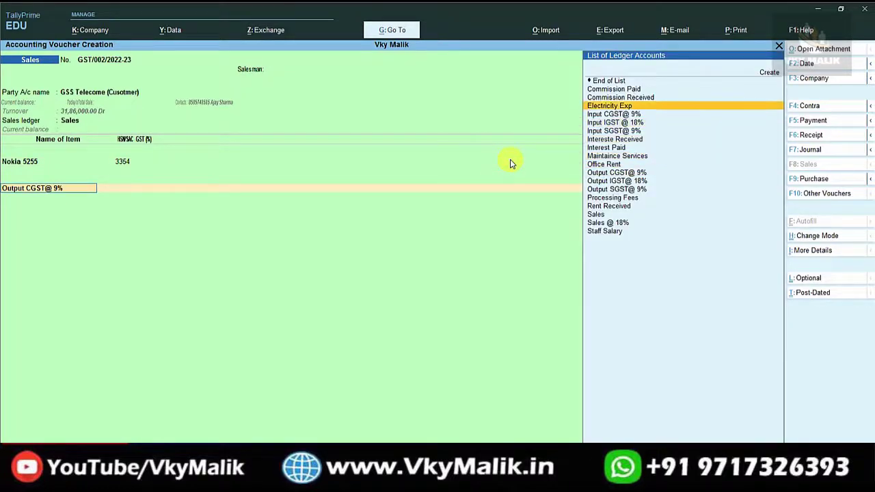
{"action": "key", "text": "Return"}
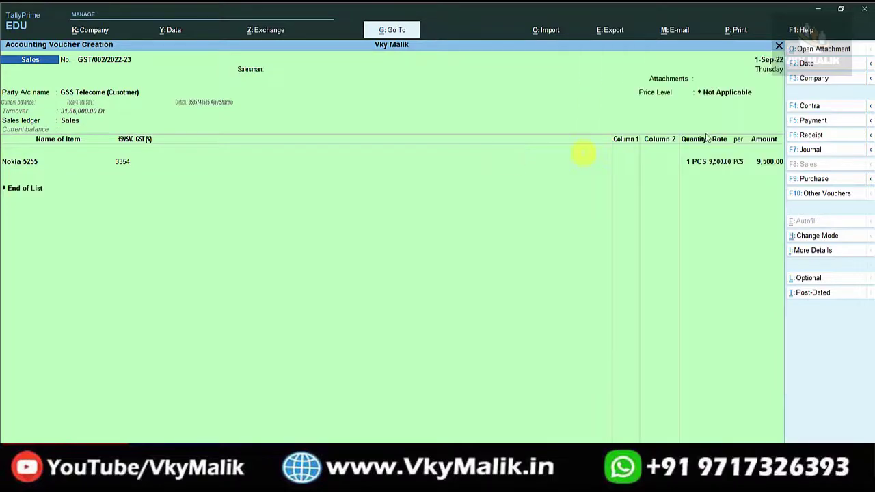
Set the Nokia 5255 line's rate to 15,800
{"action": "left_click", "coordinate": [721, 161]}
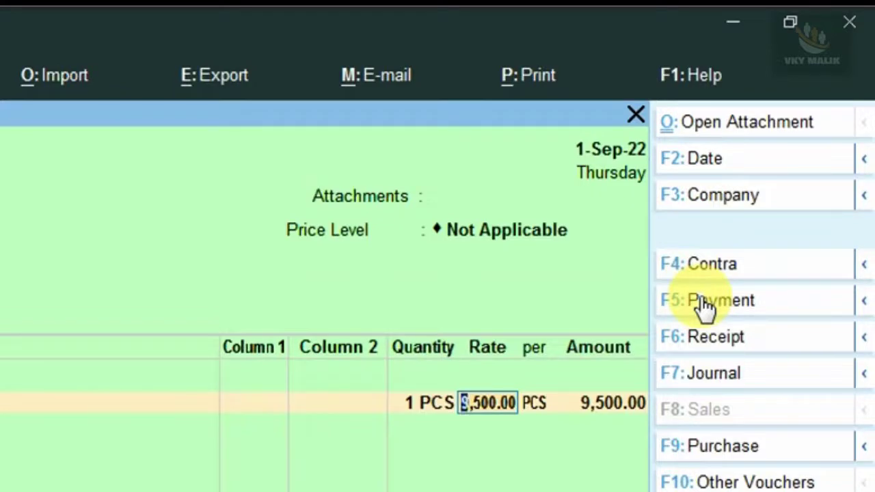
{"action": "type", "text": "15,800"}
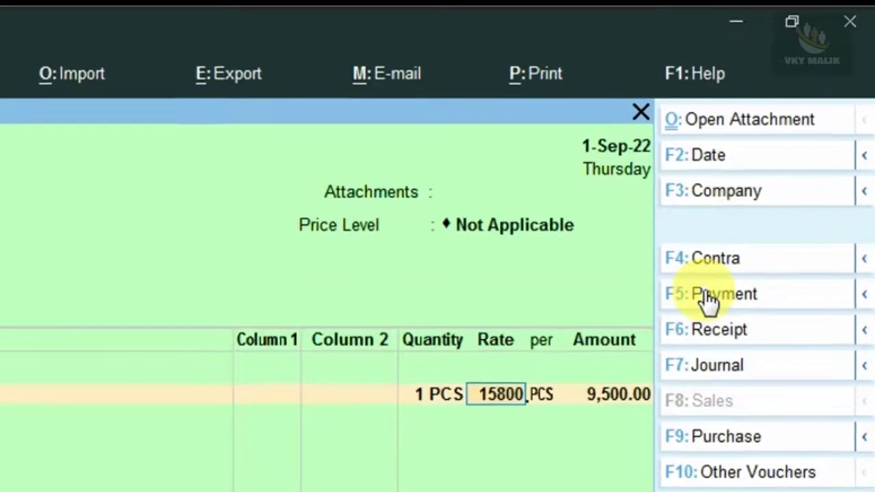
{"action": "key", "text": "Return"}
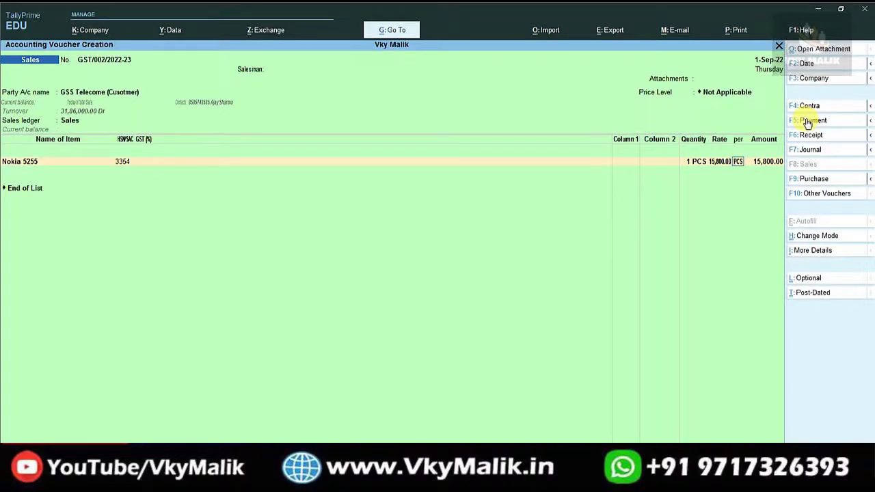
Examine the central and state tax rates in the detailed GST tax analysis for the 15,800 rate, then return to the voucher
{"action": "key", "text": "alt+a"}
{"action": "key", "text": "alt+F5"}
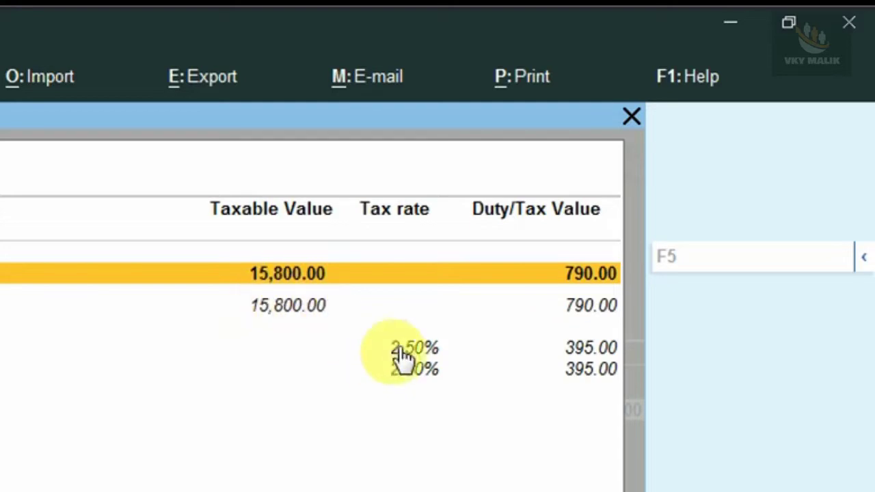
{"action": "left_click", "coordinate": [421, 370]}
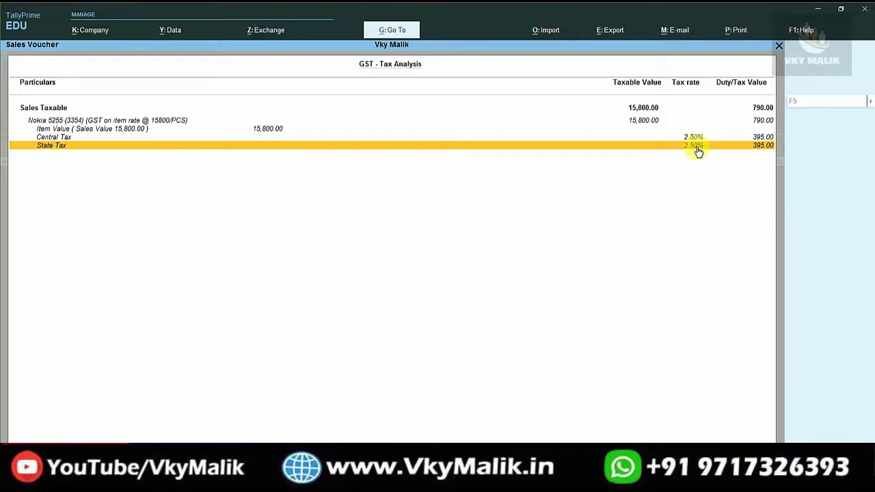
{"action": "key", "text": "Escape"}
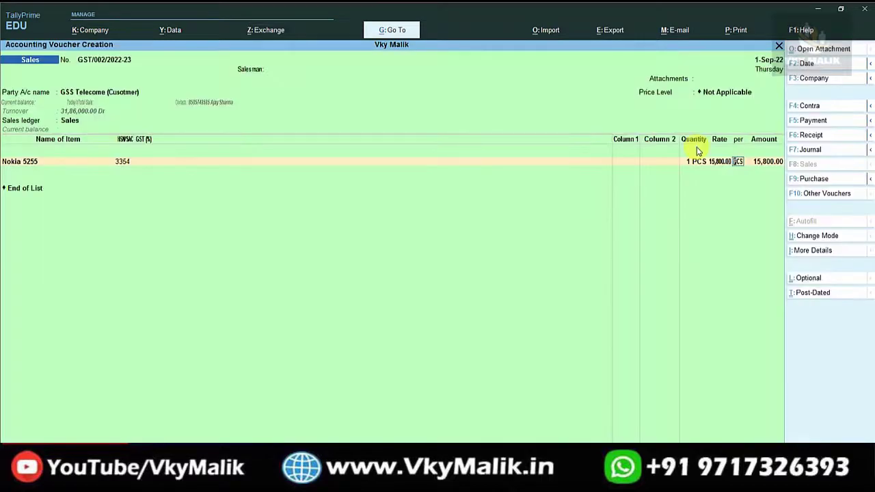
Change the rate of the Nokia 5255 line to 28,900
{"action": "key", "text": "BackSpace"}
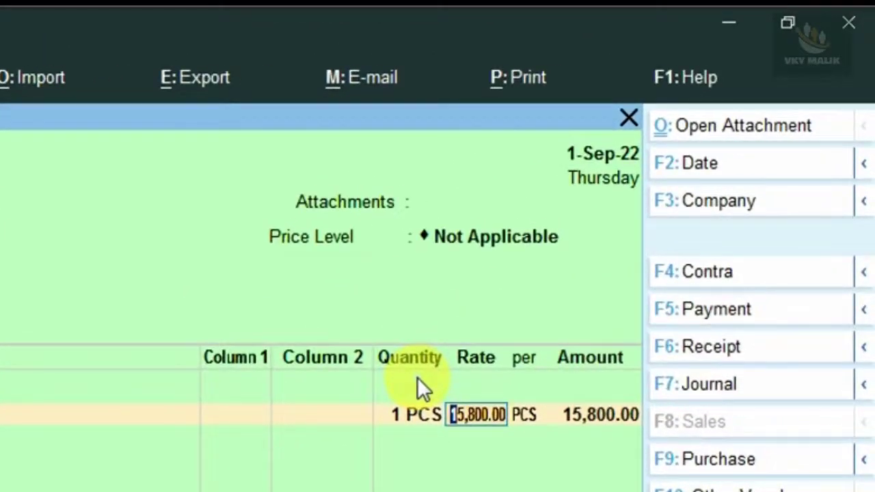
{"action": "type", "text": "18900"}
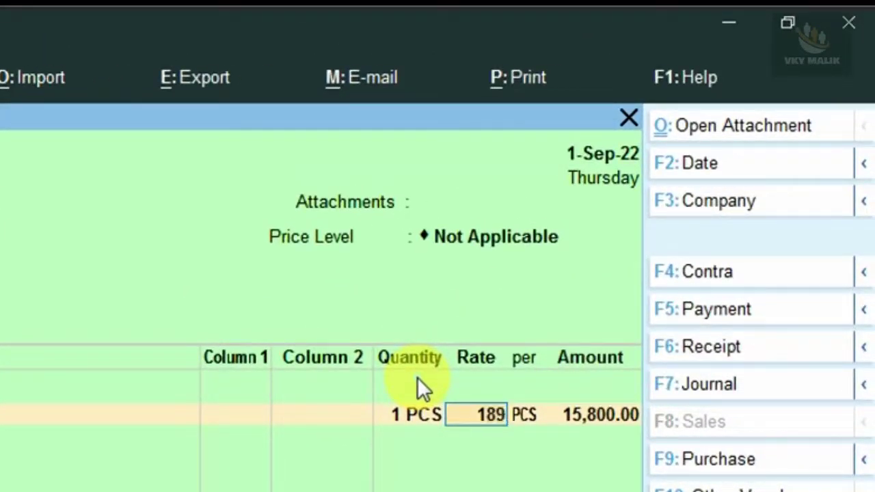
{"action": "key", "text": "BackSpace"}
{"action": "key", "text": "BackSpace"}
{"action": "key", "text": "BackSpace"}
{"action": "key", "text": "BackSpace"}
{"action": "key", "text": "BackSpace"}
{"action": "type", "text": "28,900"}
{"action": "key", "text": "Return"}
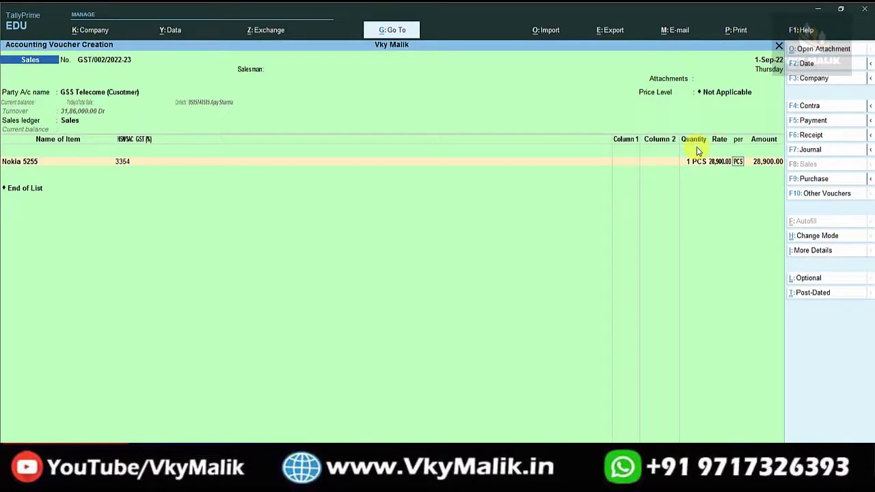
Check the central and state tax lines in the detailed GST tax analysis for the 28,900 rate, then return to the voucher
{"action": "key", "text": "alt+a"}
{"action": "key", "text": "alt+F5"}
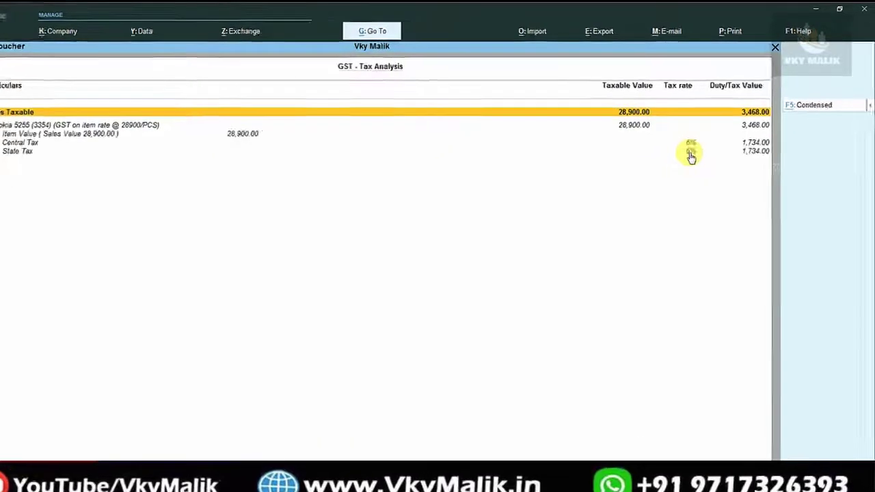
{"action": "left_click", "coordinate": [441, 293]}
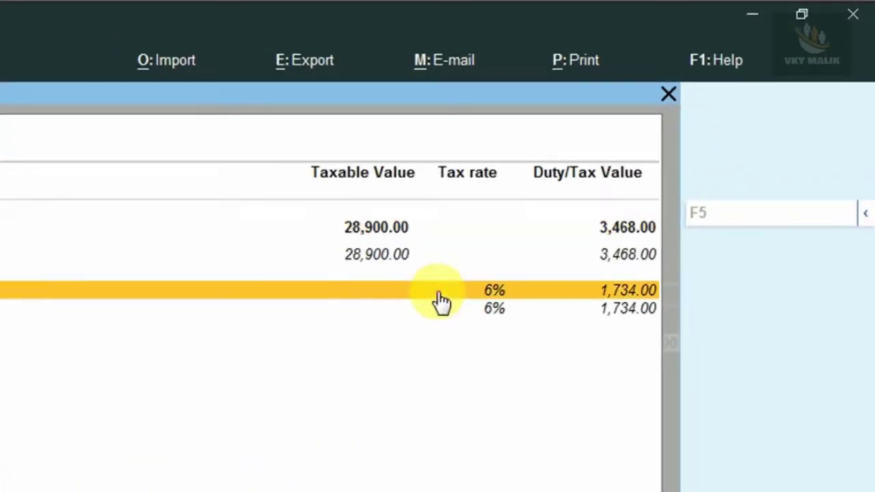
{"action": "left_click", "coordinate": [499, 311]}
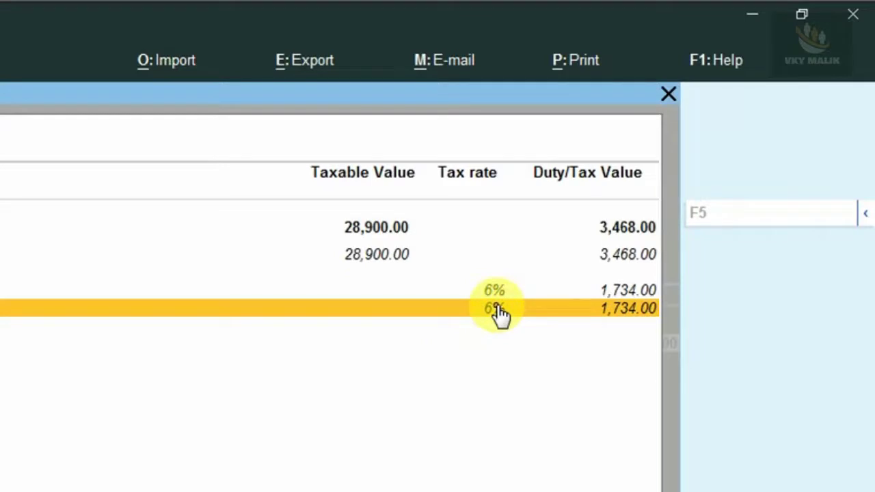
{"action": "key", "text": "Escape"}
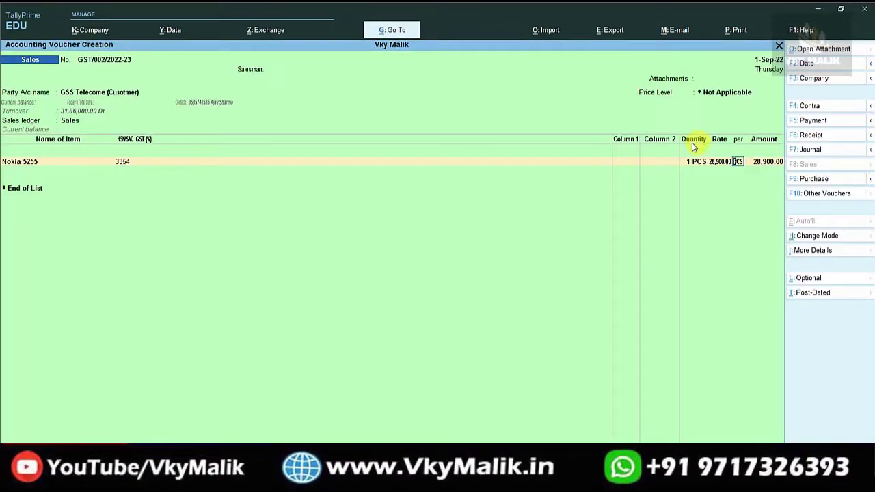
Raise the Nokia 5255 line's rate to 45,000
{"action": "key", "text": "BackSpace"}
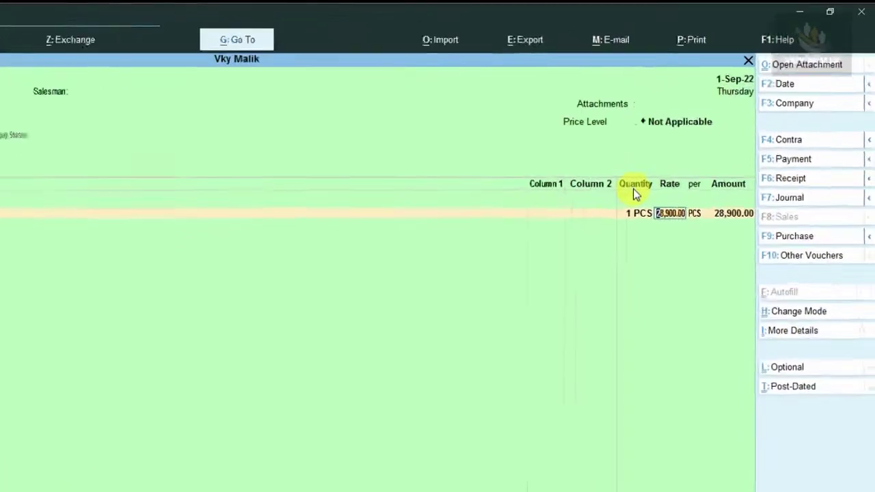
{"action": "type", "text": "450"}
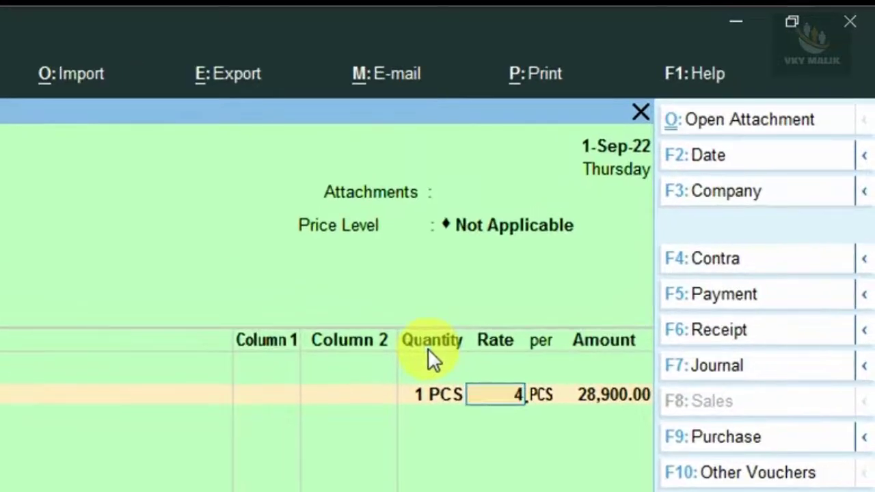
{"action": "type", "text": "00"}
{"action": "key", "text": "Return"}
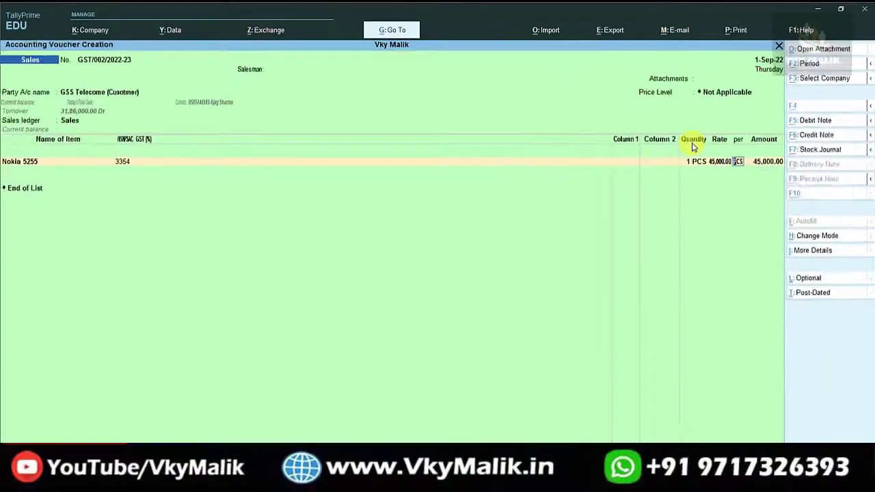
Review the central and state tax rates in the detailed GST tax analysis for the 45,000 rate, then return to the voucher
{"action": "key", "text": "ctrl+o"}
{"action": "key", "text": "F5"}
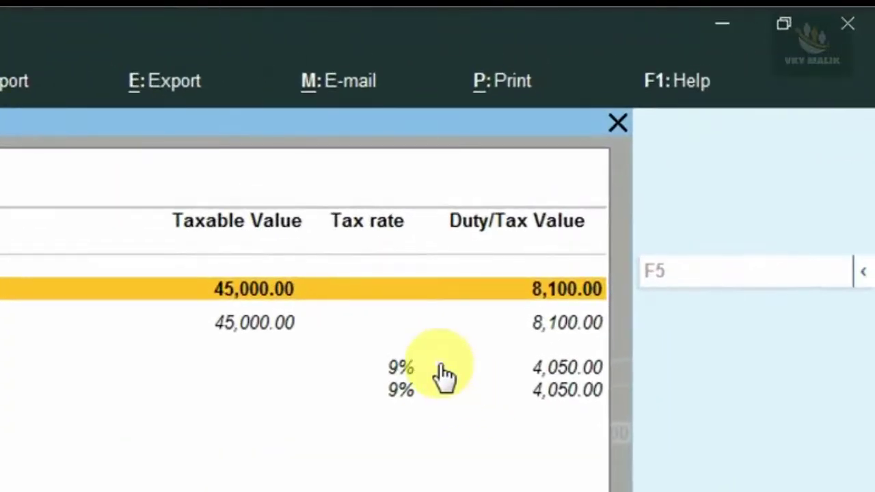
{"action": "left_click", "coordinate": [441, 367]}
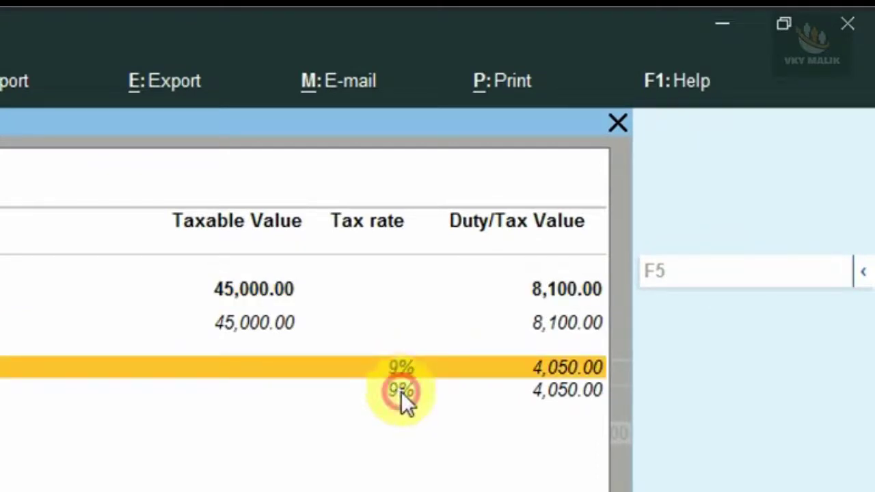
{"action": "left_click", "coordinate": [402, 395]}
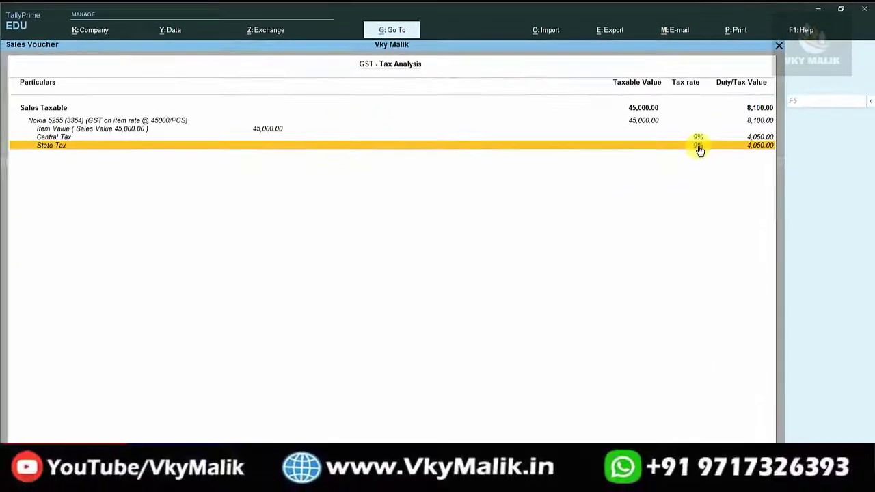
{"action": "key", "text": "Escape"}
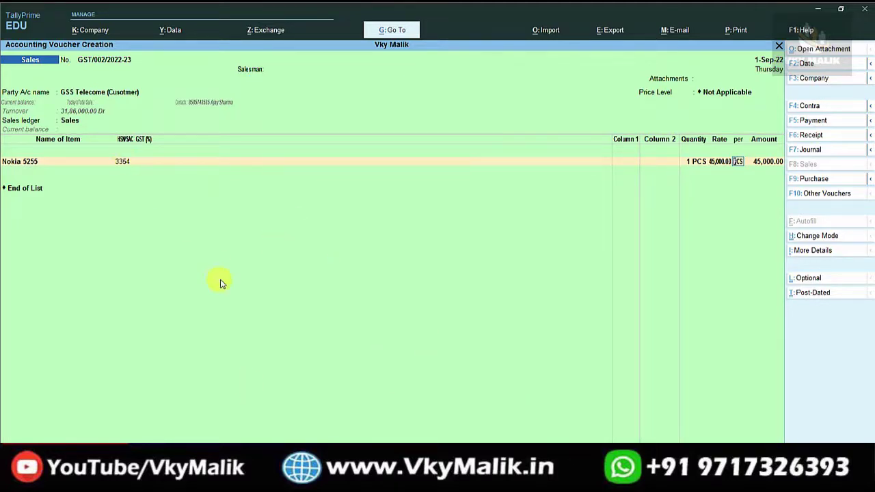
Switch the voucher type to Journal and leave voucher creation without saving the entry
{"action": "key", "text": "F5"}
{"action": "key", "text": "F7"}
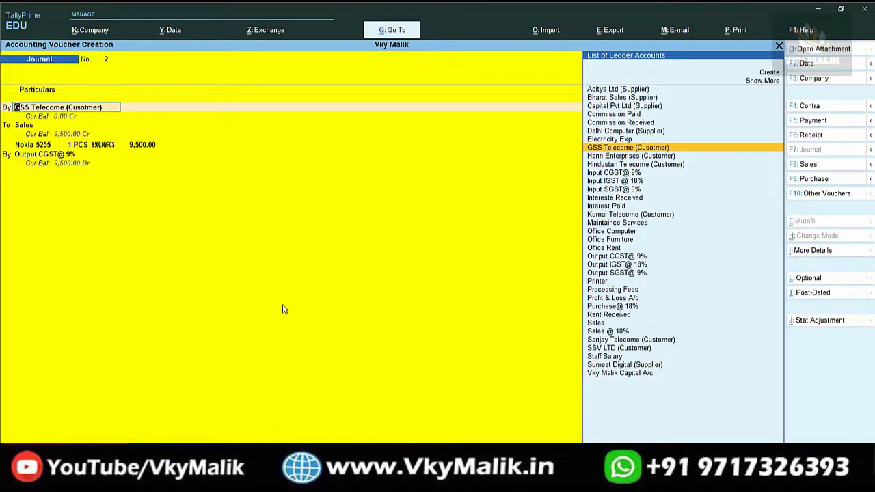
{"action": "key", "text": "Escape"}
{"action": "key", "text": "y"}
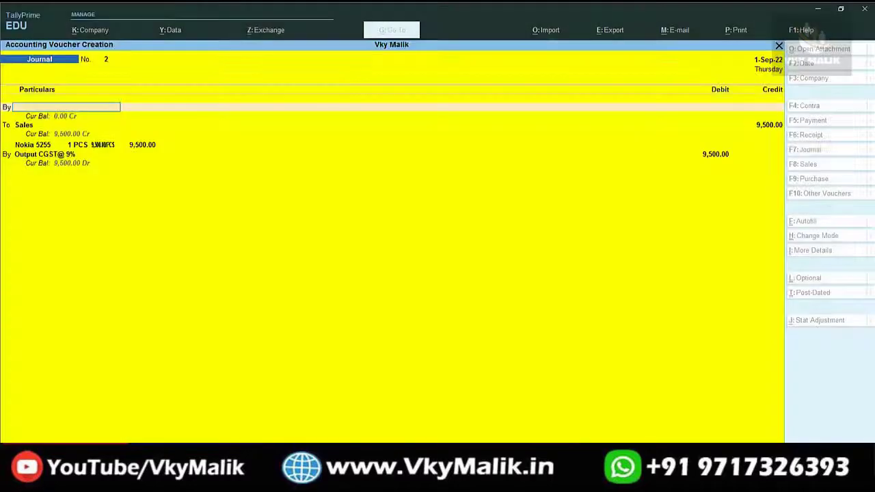
{"action": "key", "text": "Escape"}
{"action": "key", "text": "Escape"}
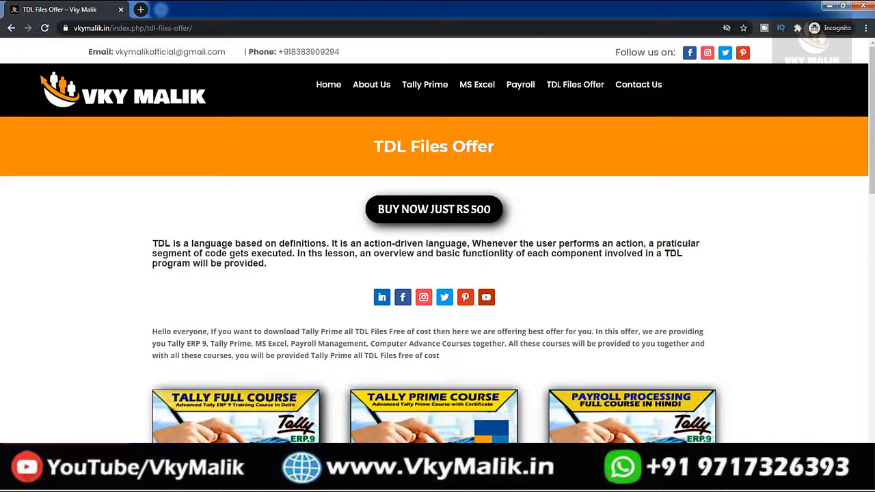
{"action": "scroll", "coordinate": [437, 263], "scroll_direction": "down", "scroll_amount": 4}
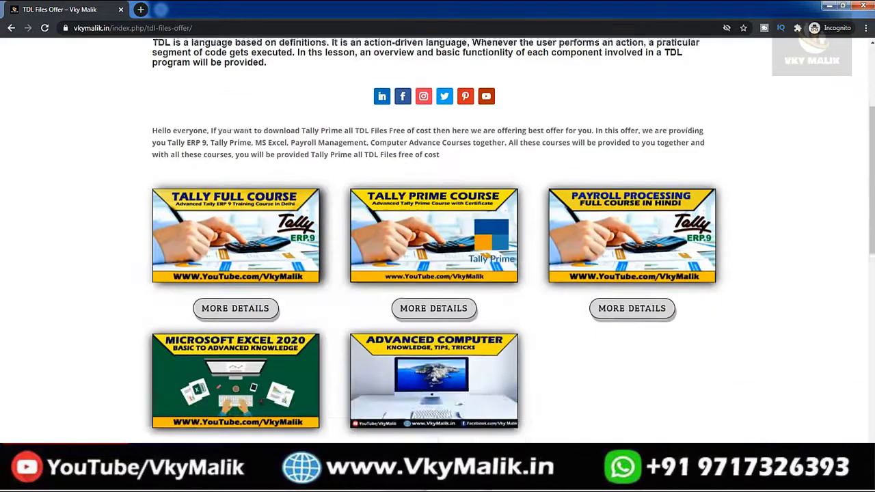